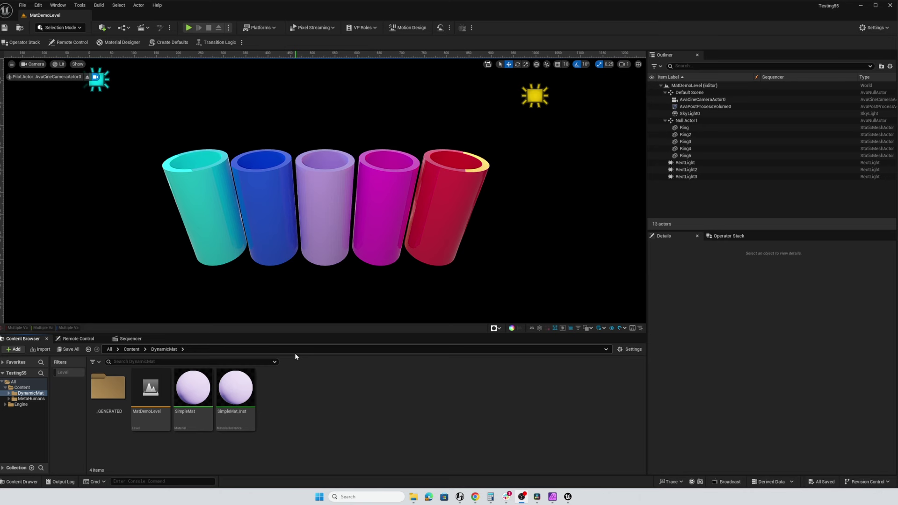
Step: Select SimpleMat_Inst, then view the Base Color of the blue Ring2, cyan Ring3 and magenta Ring5
click(245, 395)
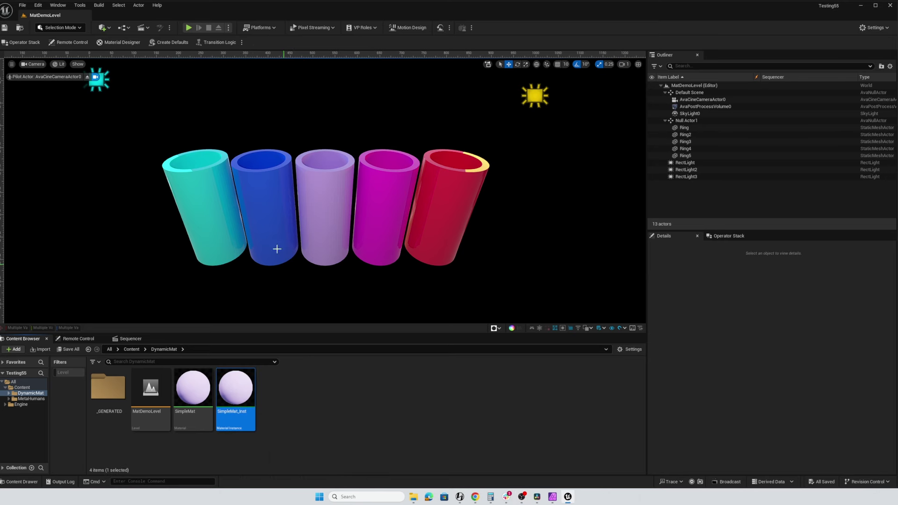
click(272, 229)
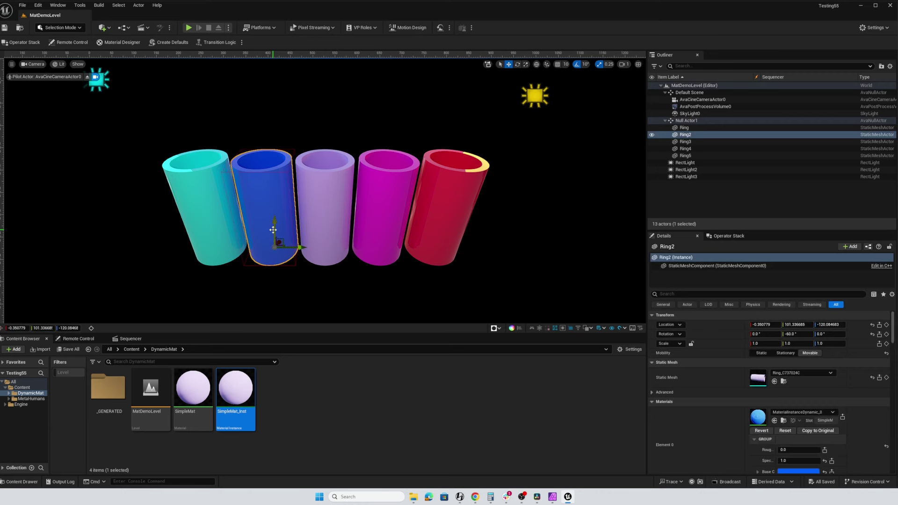
scroll(727, 425, down, 2)
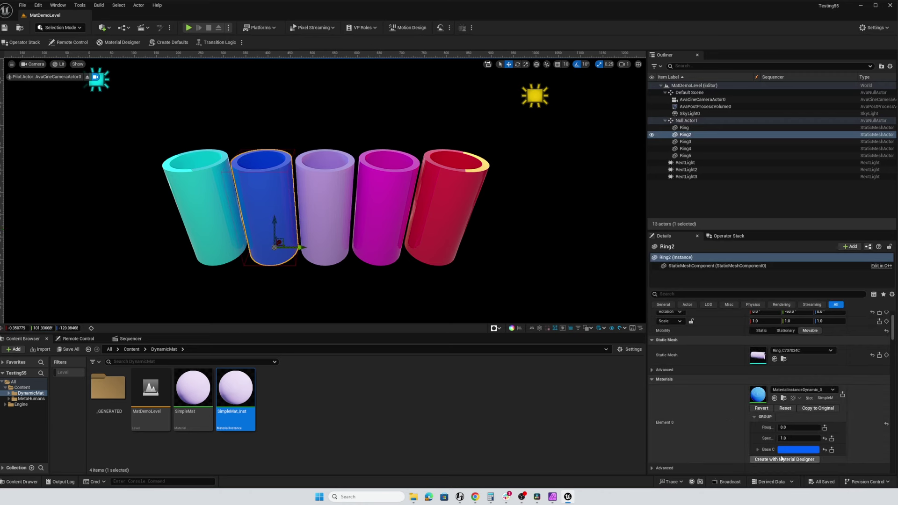
click(225, 239)
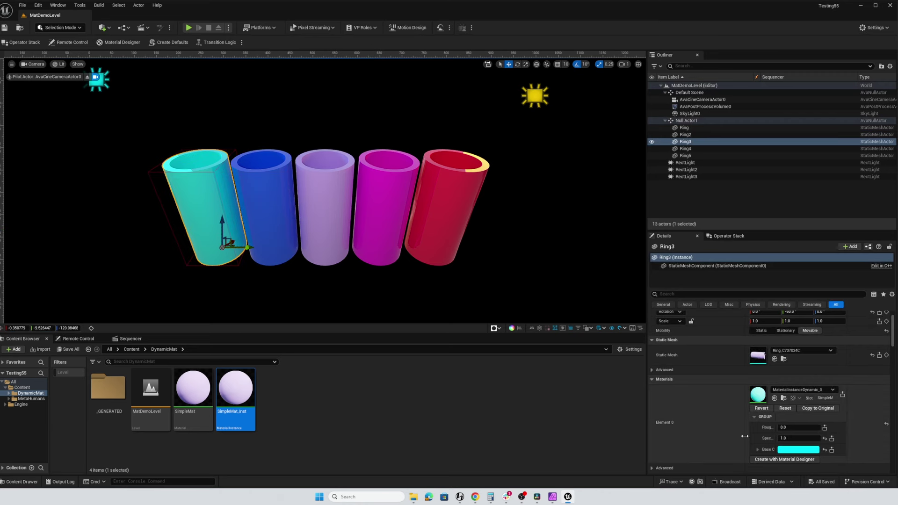
click(390, 238)
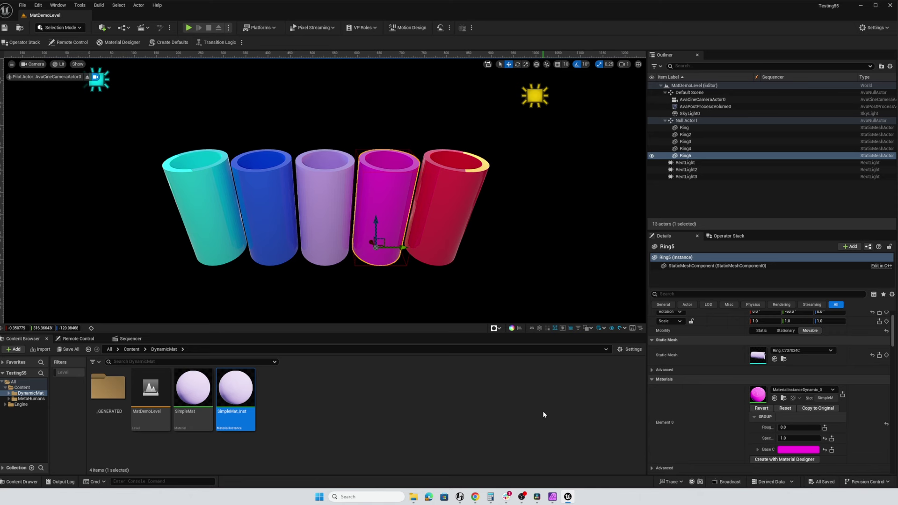
click(831, 450)
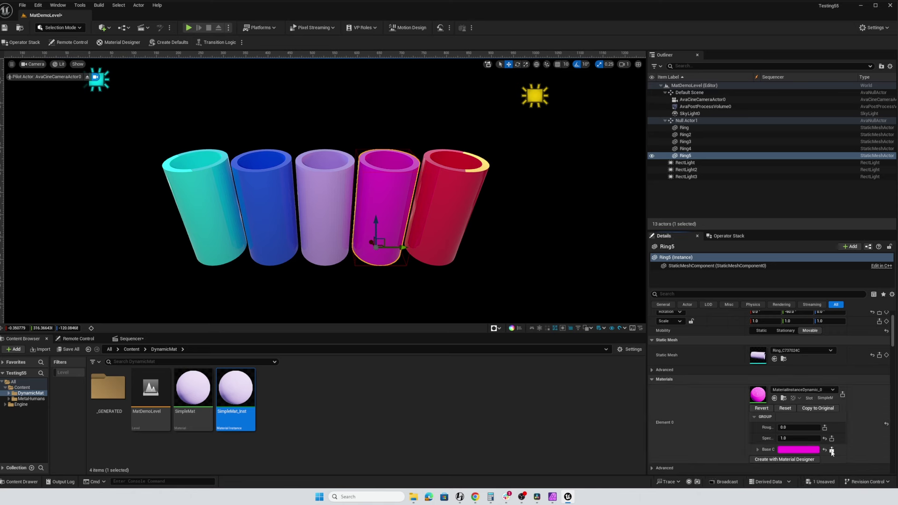
click(79, 339)
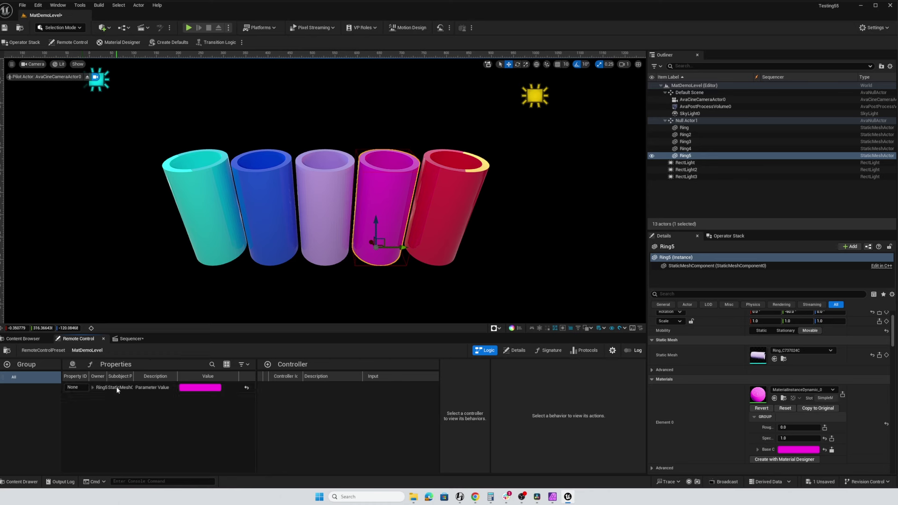
drag(115, 388, 315, 416)
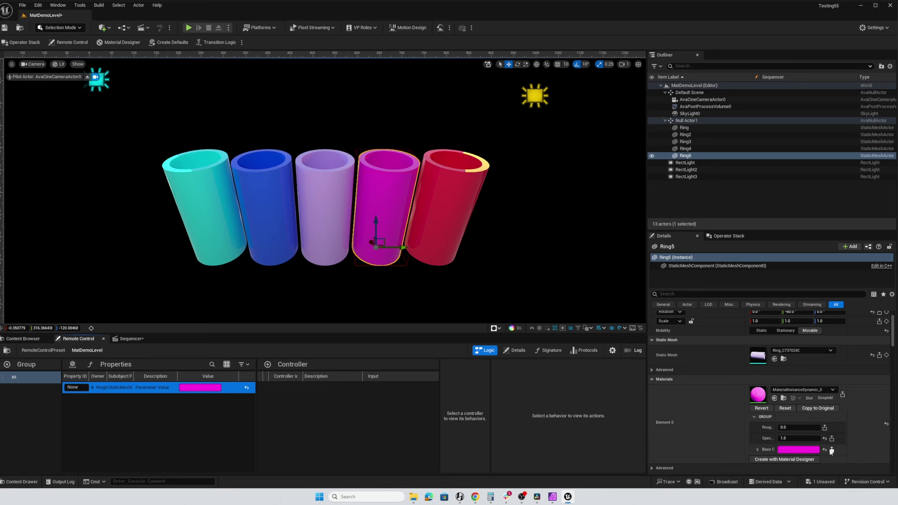
key(Delete)
Step: Delete the cyan Ring3, blue Ring2 and magenta Ring5 cylinders together
click(23, 339)
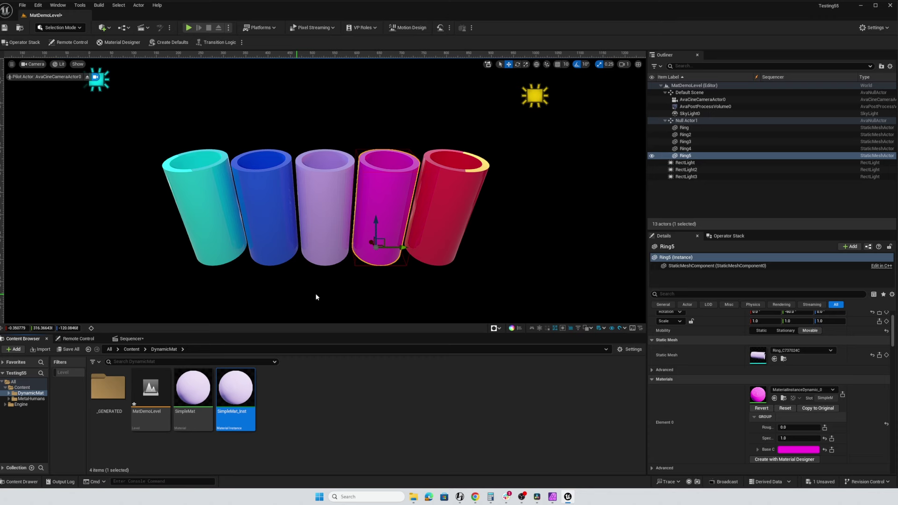
click(211, 229)
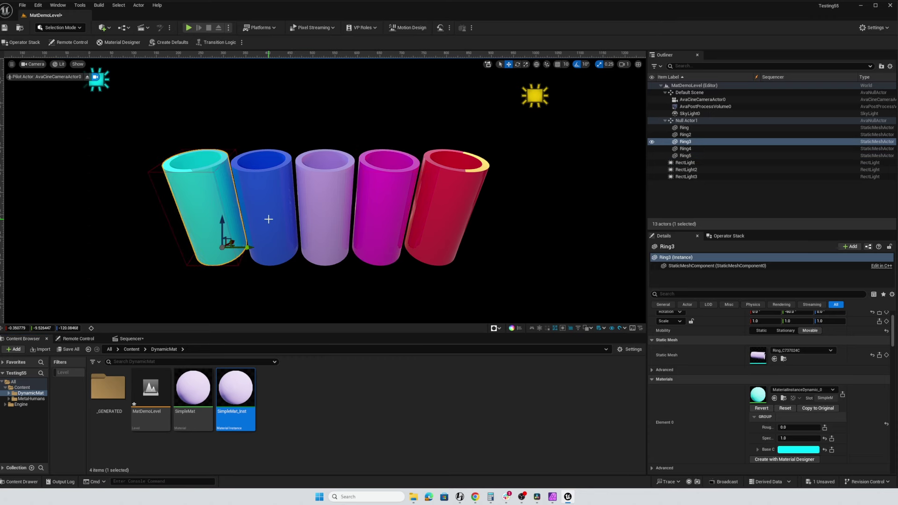
ctrl+click(267, 219)
ctrl+click(387, 226)
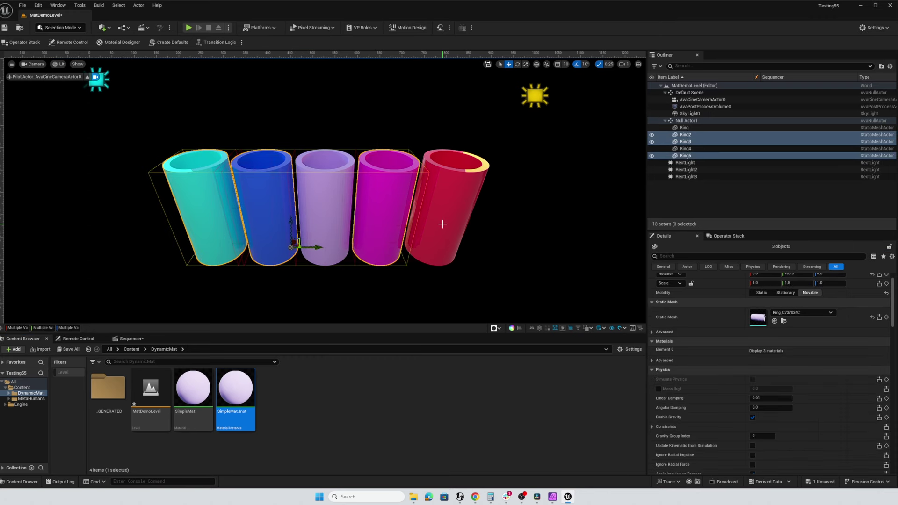
key(Delete)
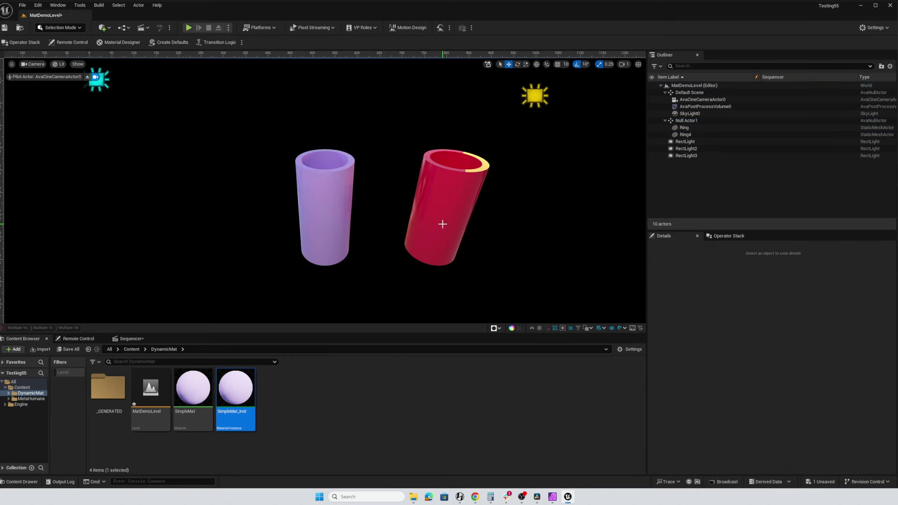
Step: Delete the red Ring4 cylinder and select the remaining lavender Ring
click(466, 193)
key(Delete)
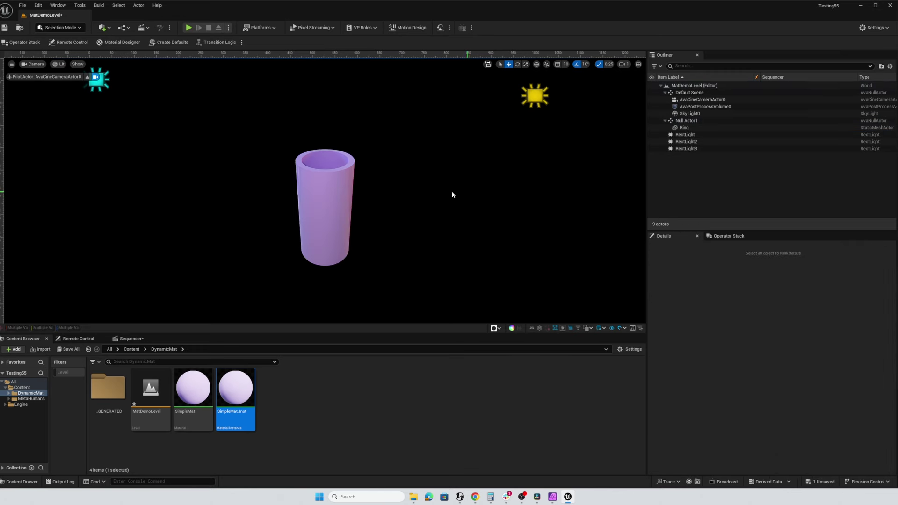
click(328, 195)
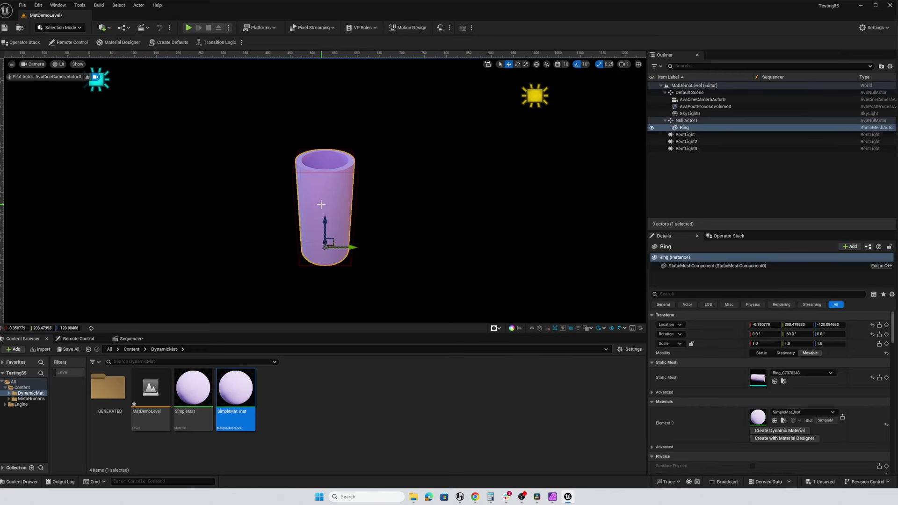
double_click(246, 400)
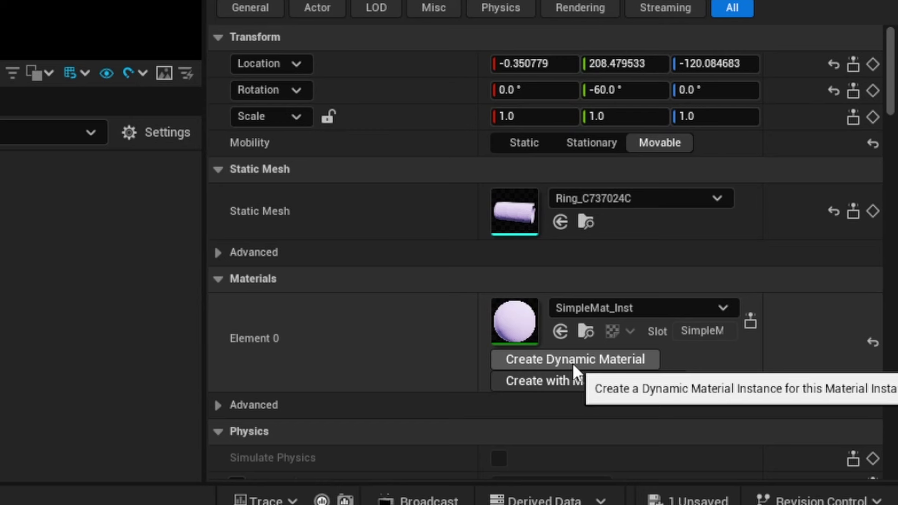
Step: Create MaterialInstanceDynamic_0 on Ring's Element 0, with roughness 0.0 and specular 1.0
click(554, 359)
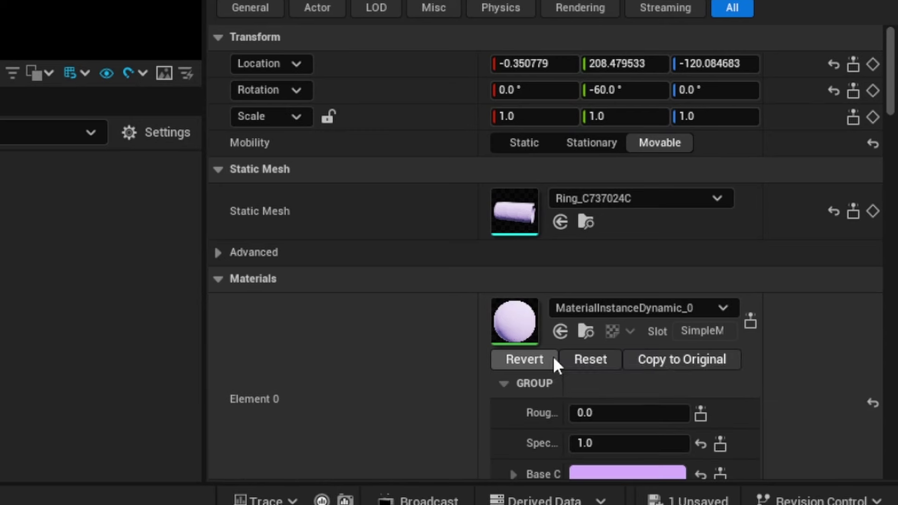
scroll(603, 379, down, 2)
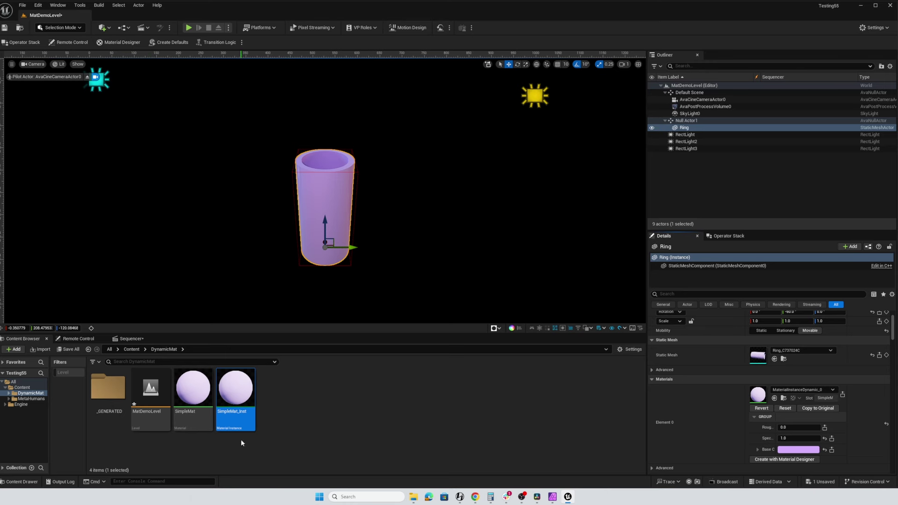
Step: Change Ring's dynamic Base Color to blue and save the level
click(793, 451)
drag(835, 360, 816, 332)
click(887, 473)
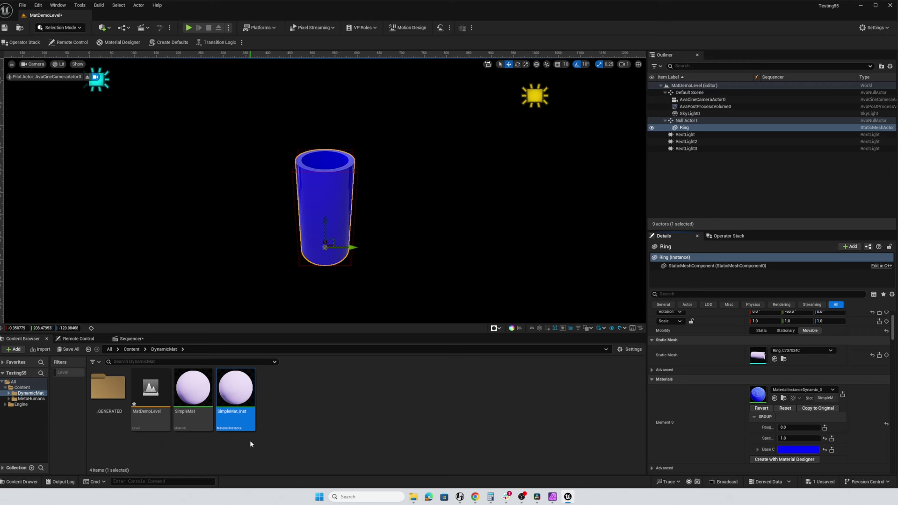
key(ctrl+s)
Step: Duplicate Ring to the right as Ring2 and make its Base Color magenta
alt+drag(354, 247, 411, 249)
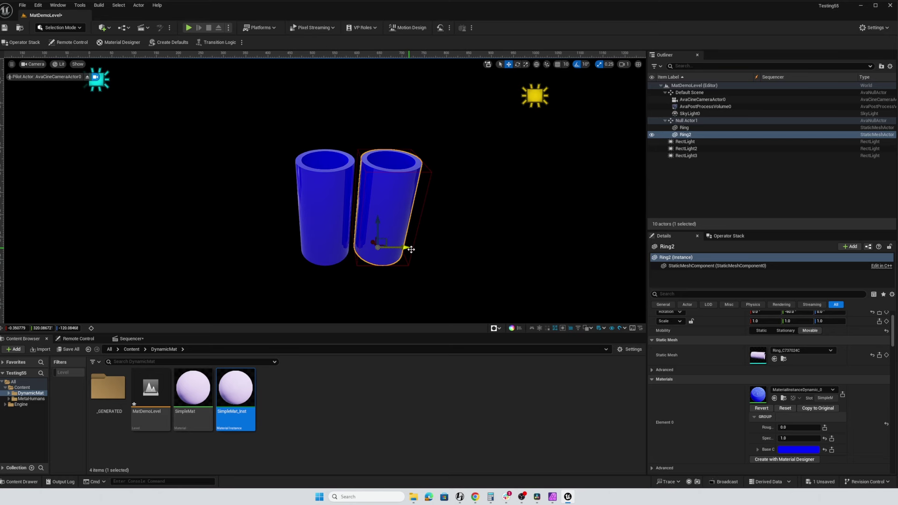
click(803, 449)
click(857, 363)
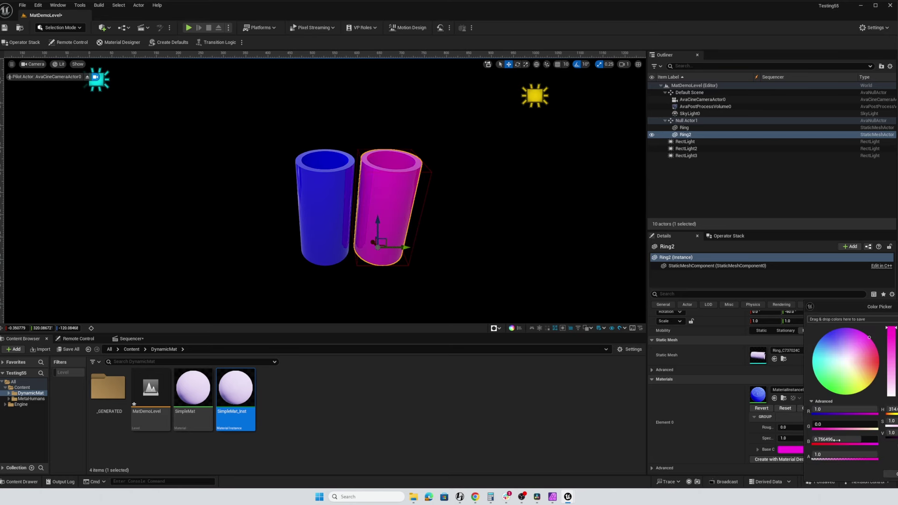
click(450, 298)
Step: Duplicate Ring2 to the left as Ring3, colour it cyan, and save the level
alt+drag(405, 246, 295, 247)
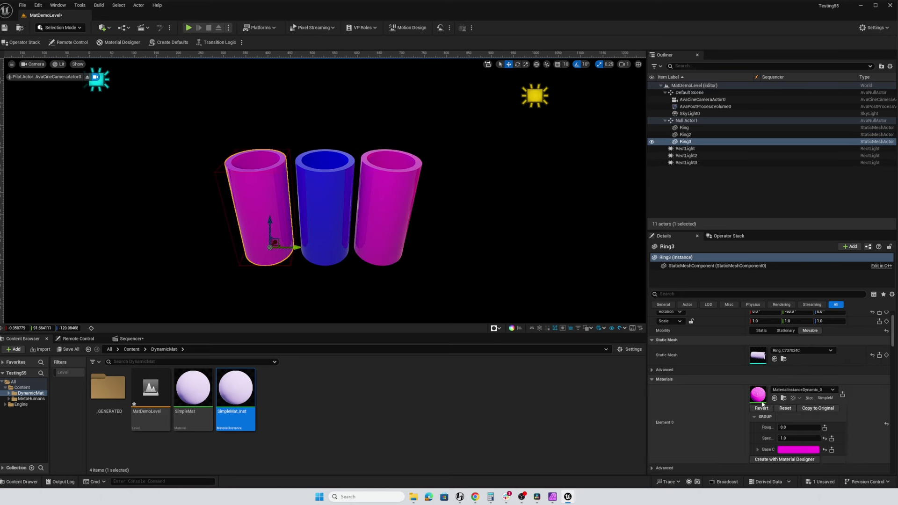
click(798, 449)
click(805, 351)
click(885, 473)
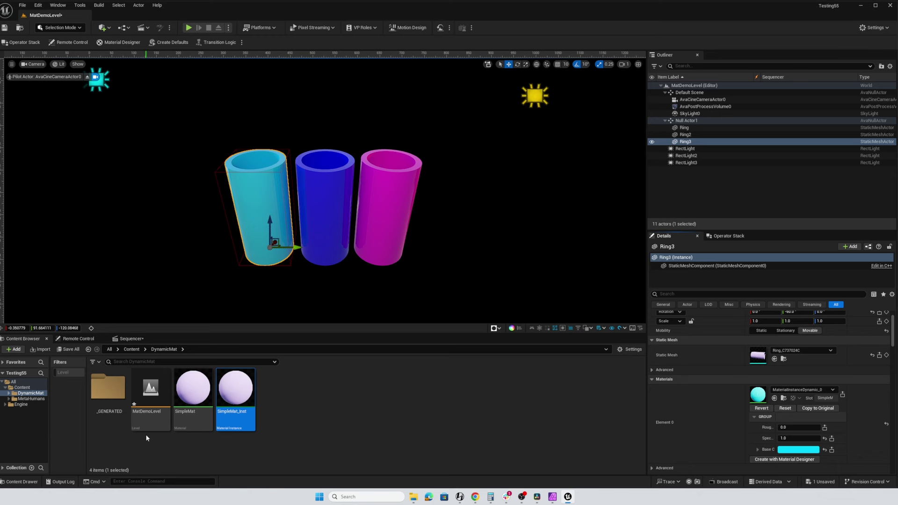
key(ctrl+s)
Step: In SimpleMat_Inst, enable the black Subsurface parameter override and save the instance
double_click(227, 385)
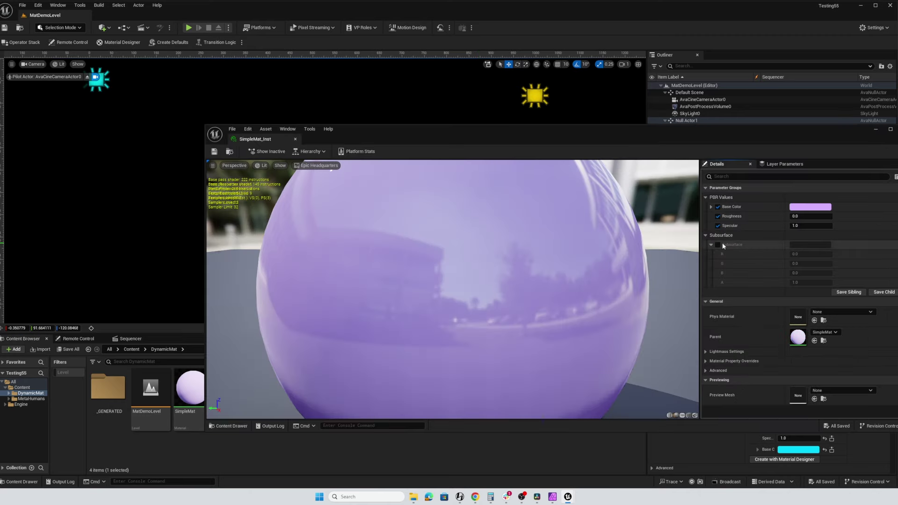
click(711, 245)
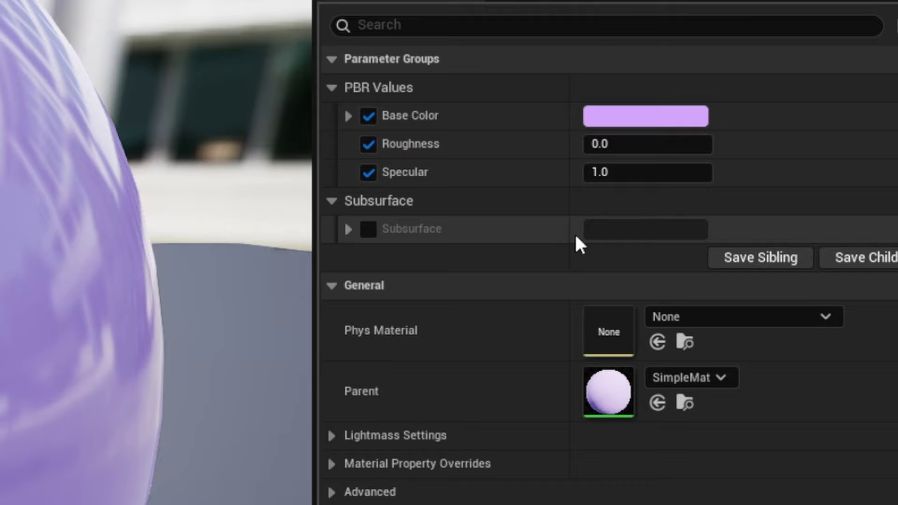
click(368, 231)
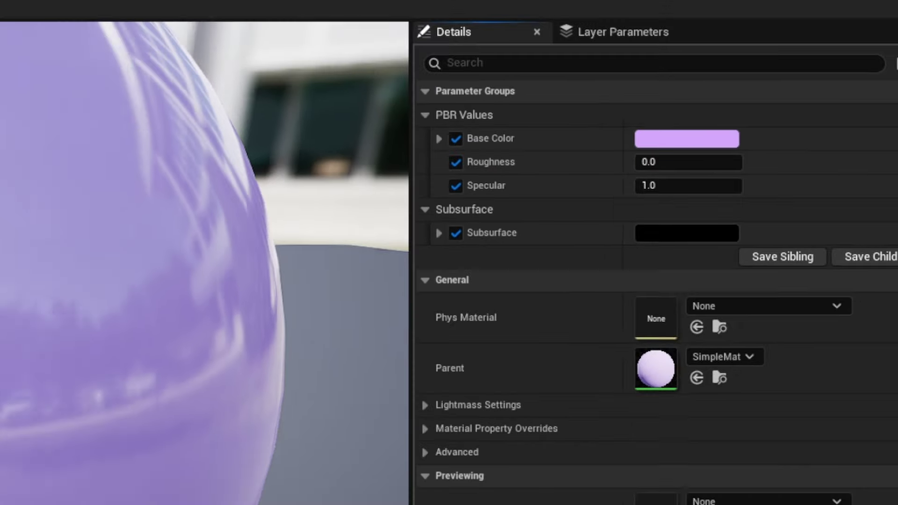
key(ctrl+s)
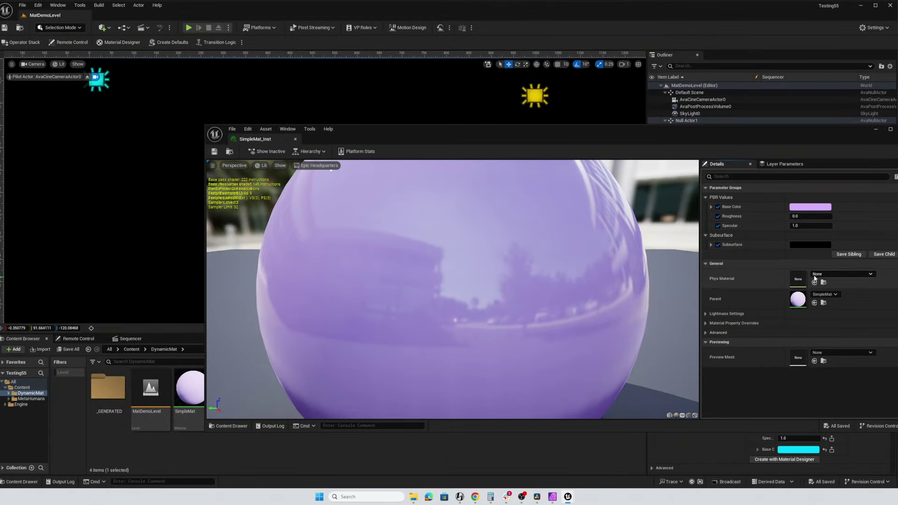
Step: Revert the middle Ring to SimpleMat_Inst and create MaterialInstanceDynamic_1 with a Subsurface parameter
key(alt+Tab)
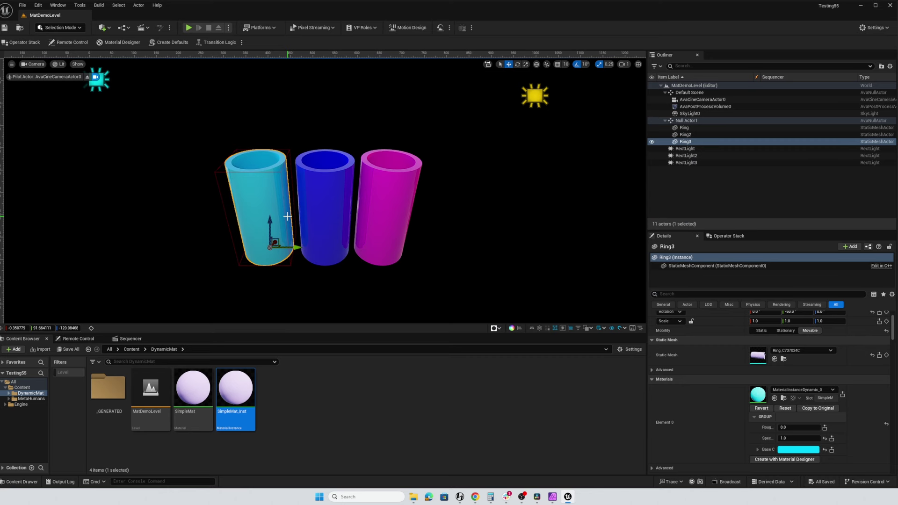
click(333, 203)
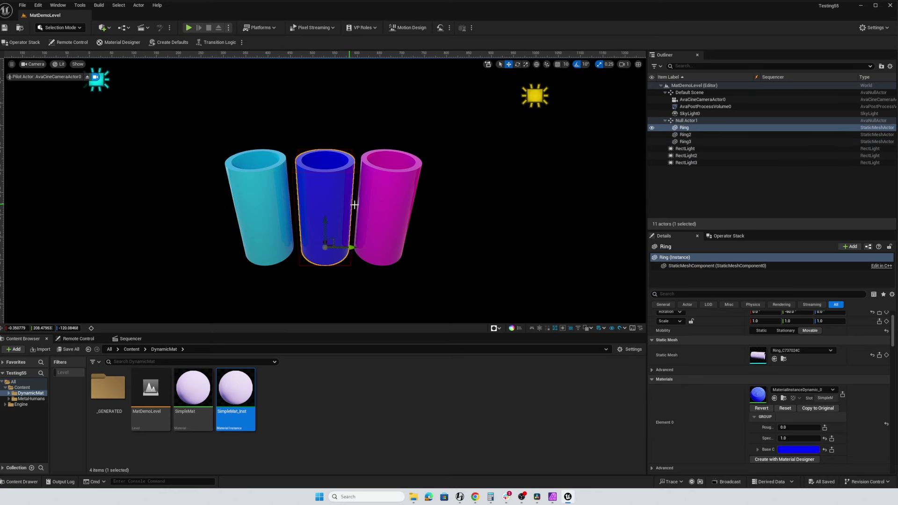
click(380, 205)
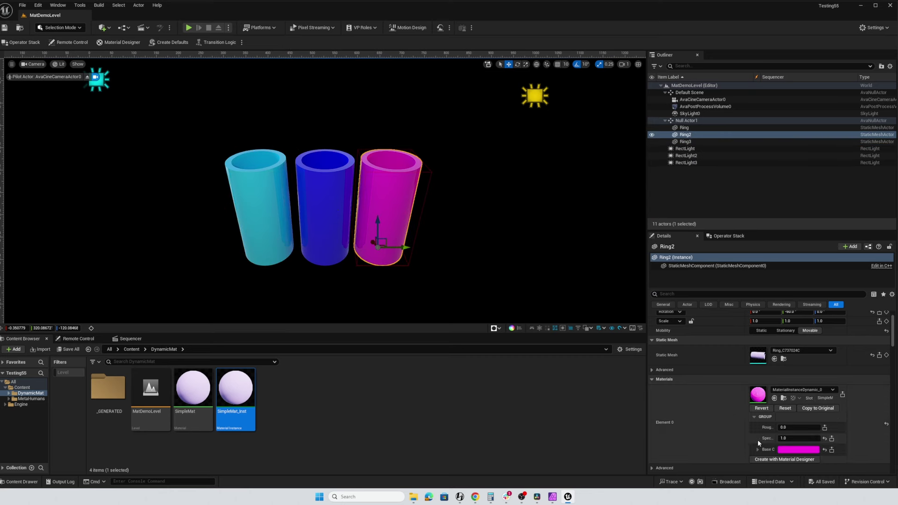
click(268, 226)
click(321, 221)
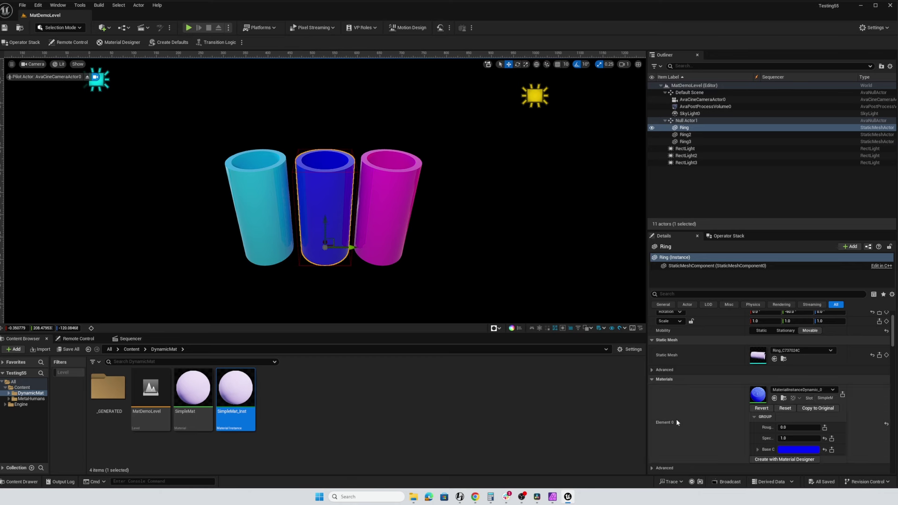
click(761, 408)
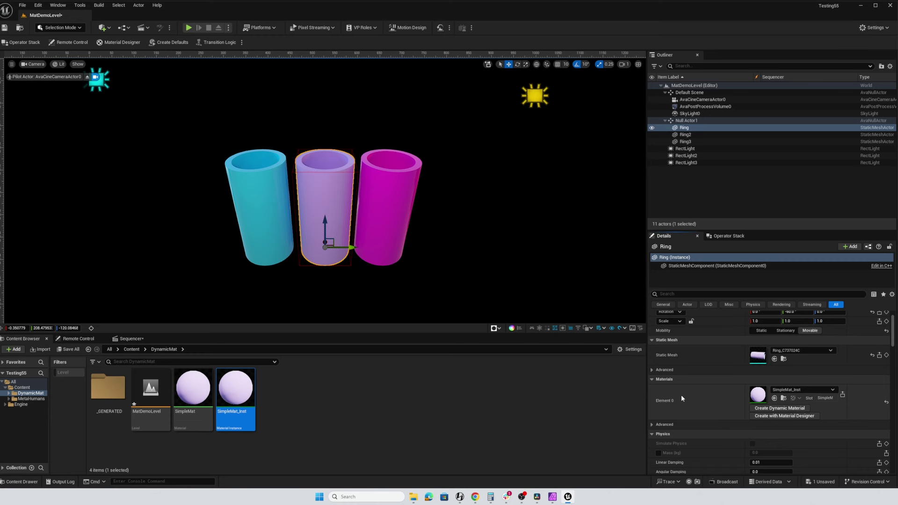
click(774, 408)
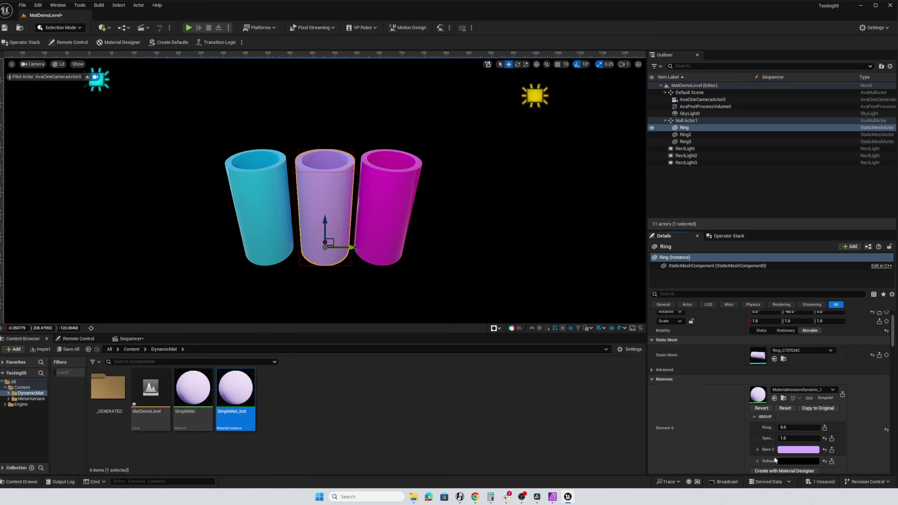
Step: Expose the middle Ring's Base Color to Remote Control and add a Color controller
click(832, 451)
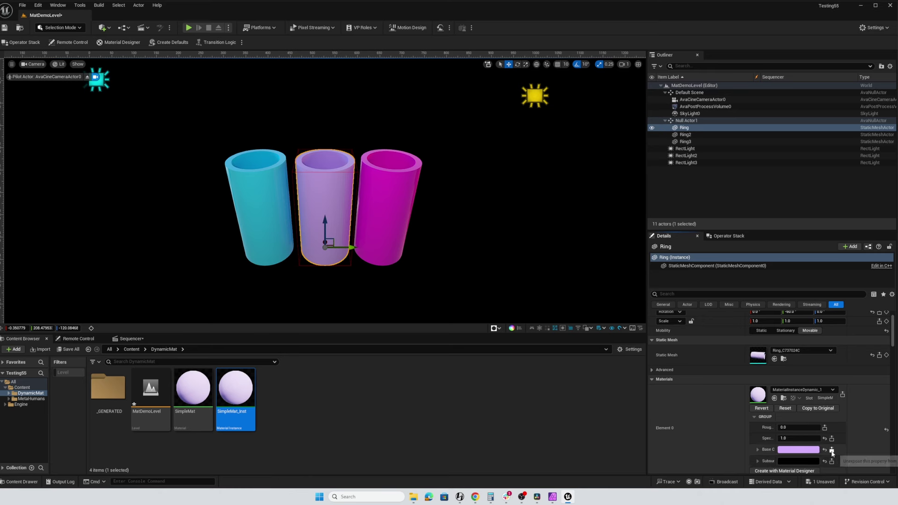
click(79, 339)
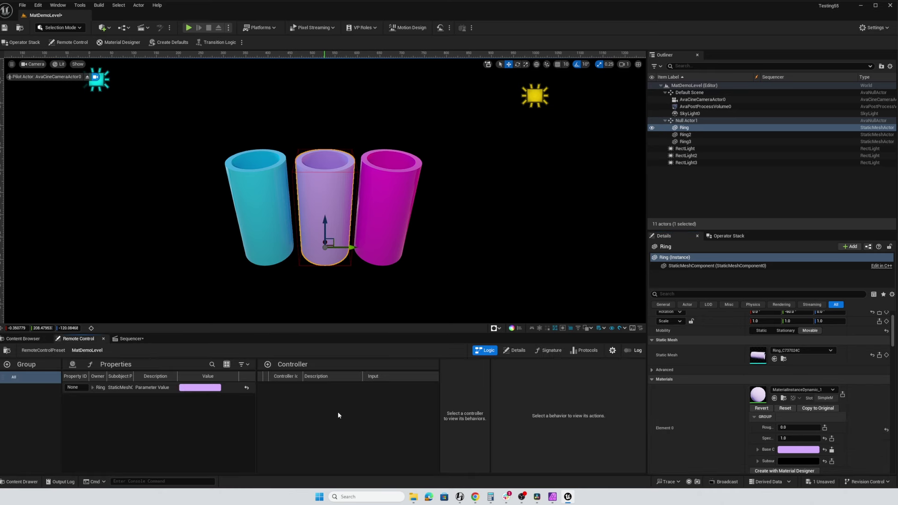
click(267, 364)
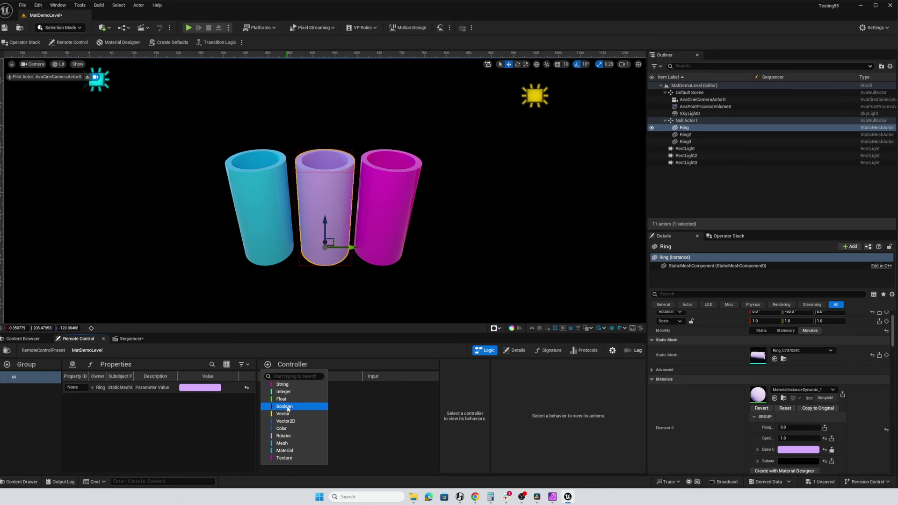
click(283, 428)
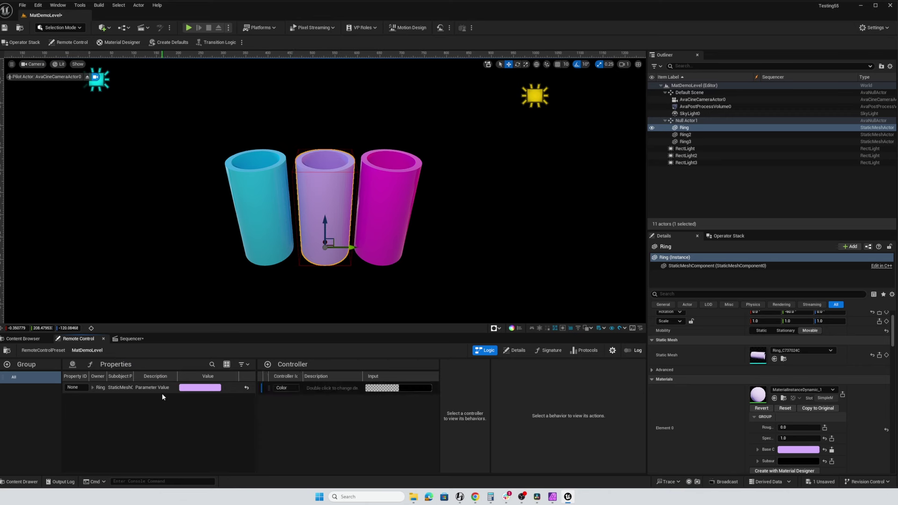
Step: Bind the Base Color property to the Color controller and set the controller to blue
drag(161, 393, 388, 395)
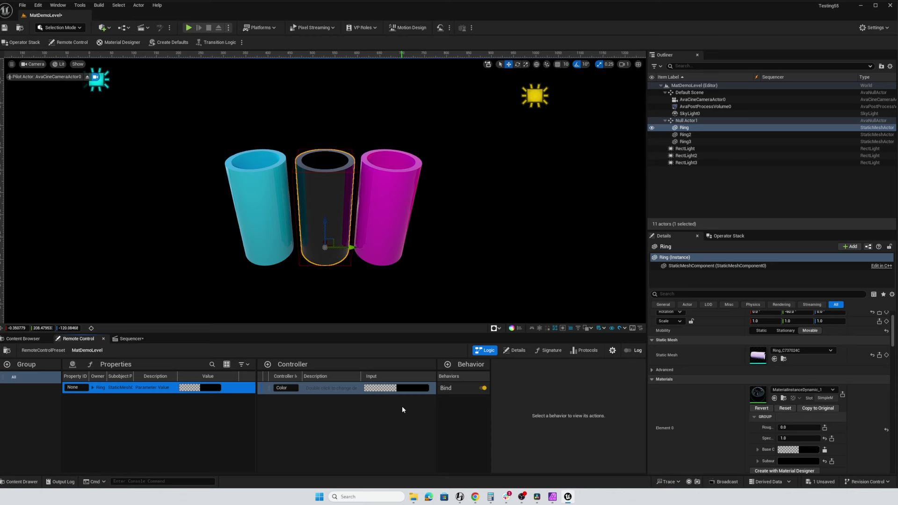
click(412, 391)
drag(461, 354, 432, 335)
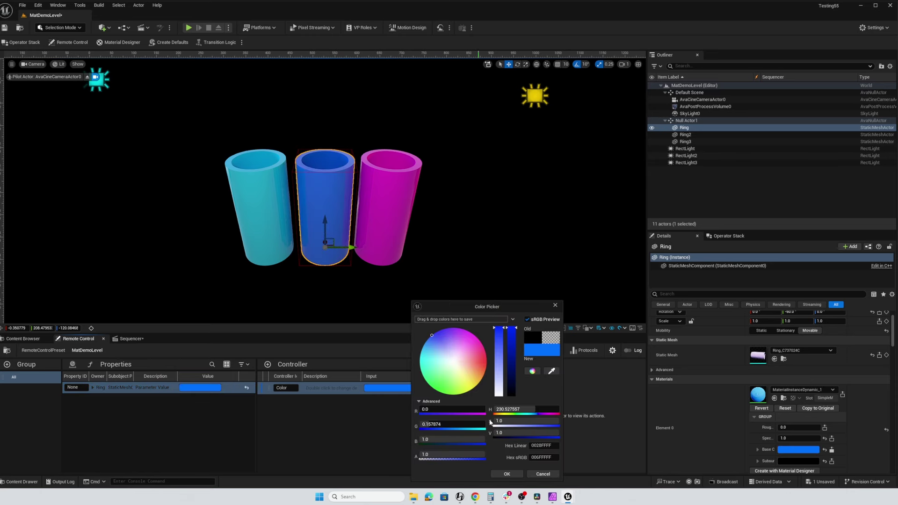
click(506, 473)
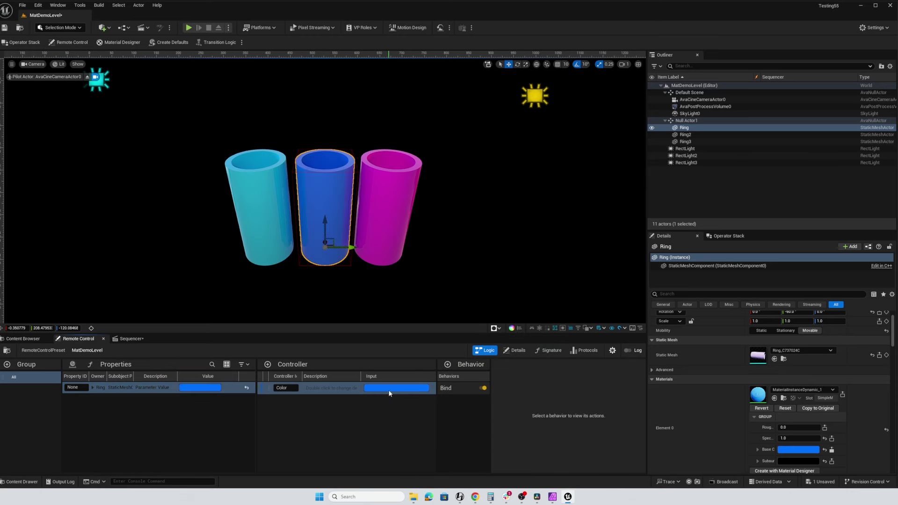